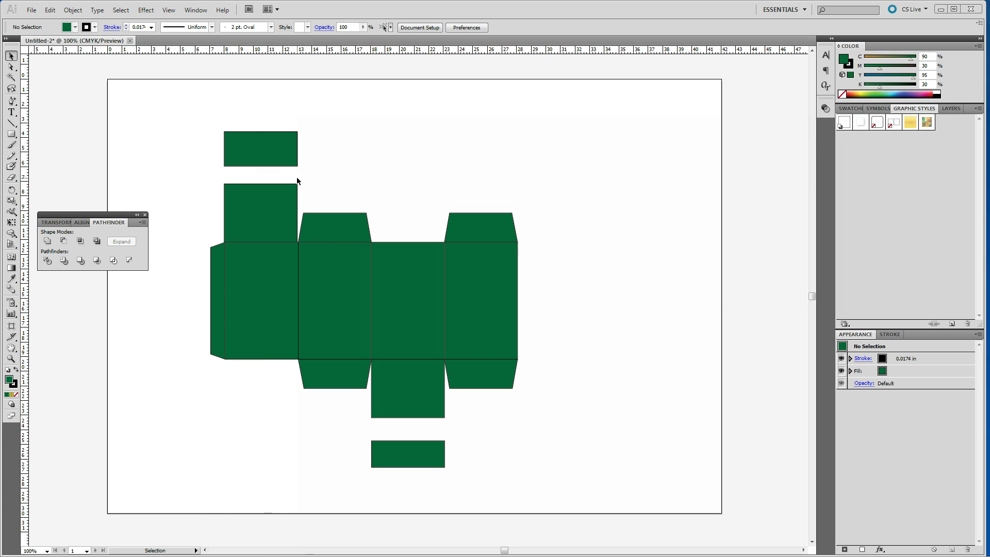
Draw a horizontal line across the top flap and vertically center it on the rectangle
{"action": "left_click", "coordinate": [12, 123]}
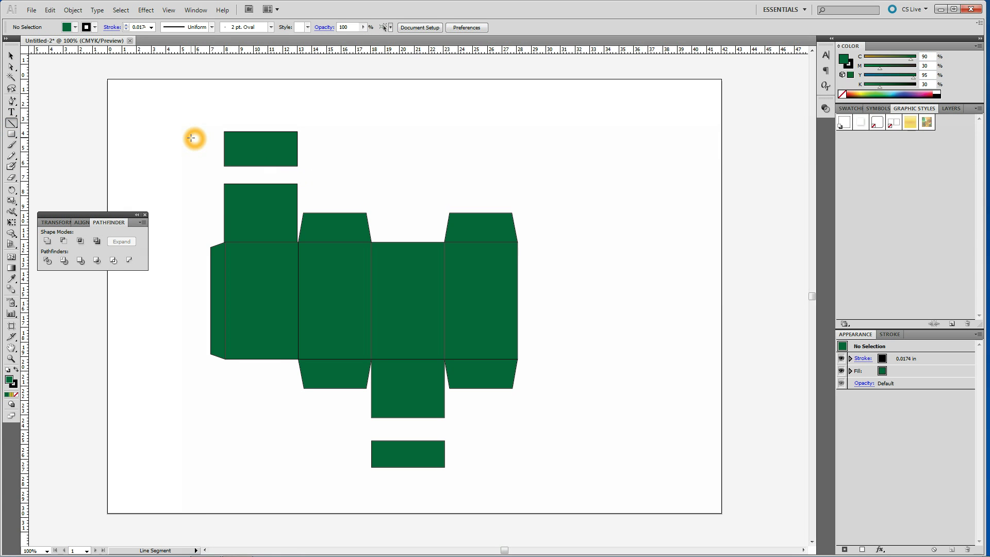
{"action": "left_click_drag", "start_coordinate": [193, 137], "coordinate": [350, 138]}
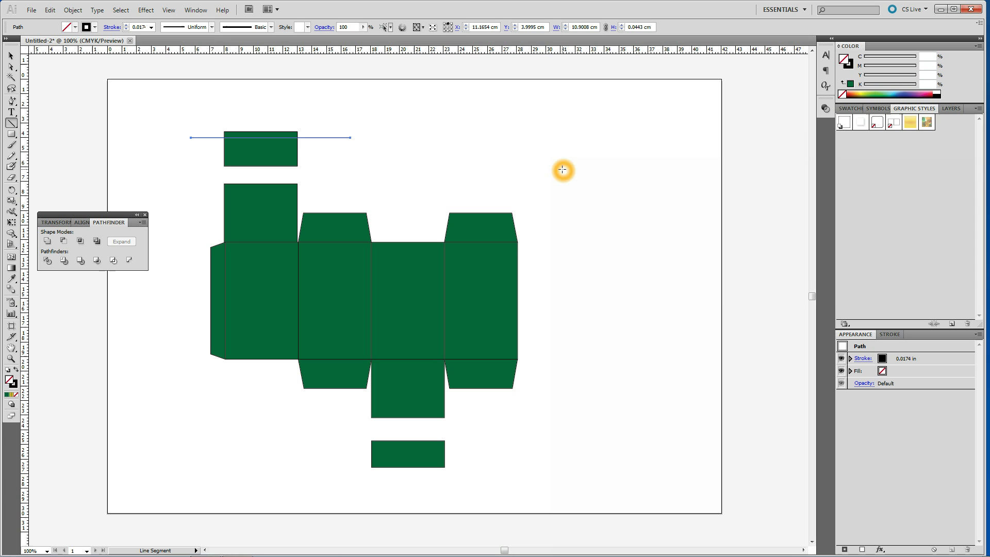
{"action": "left_click", "coordinate": [81, 222]}
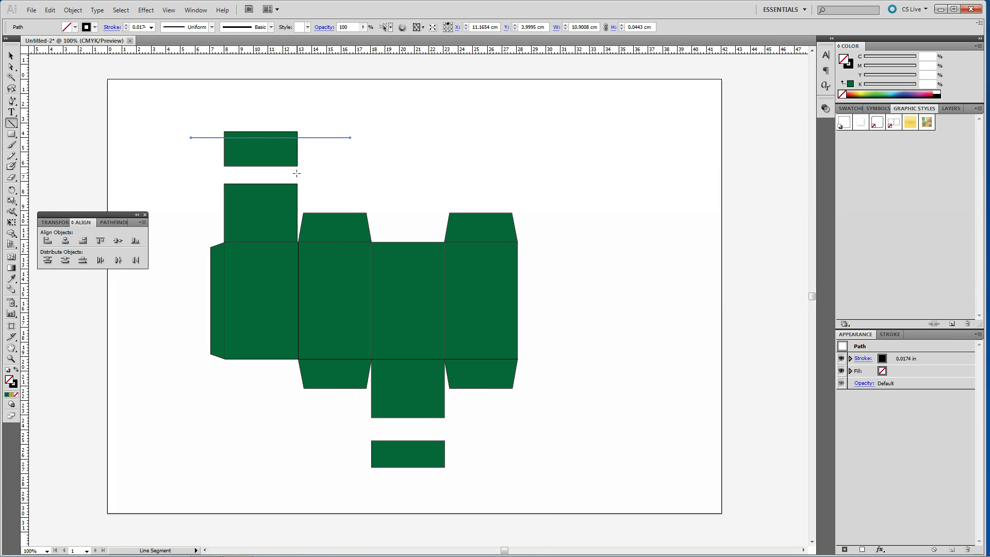
{"action": "left_click", "coordinate": [150, 95]}
{"action": "key", "text": "v"}
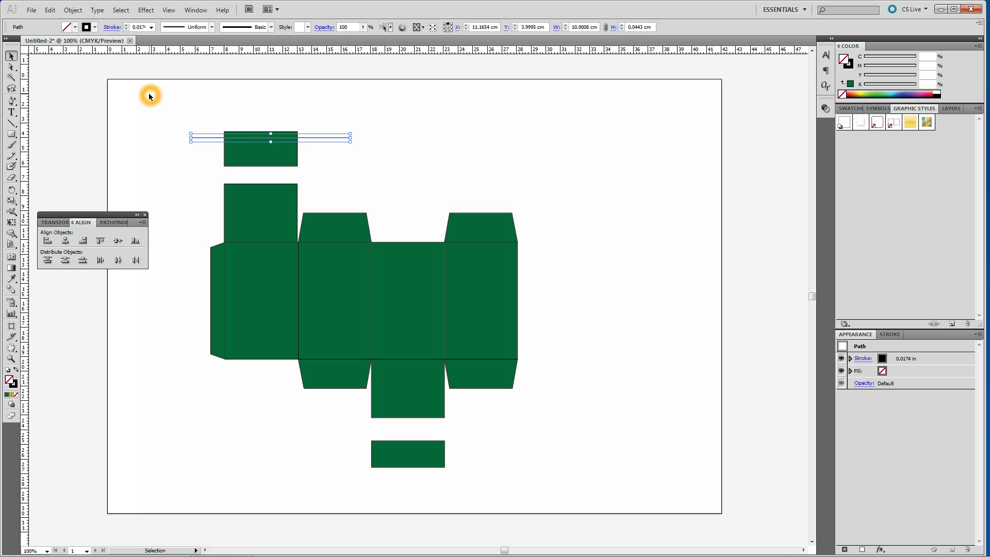
{"action": "left_click_drag", "start_coordinate": [149, 93], "coordinate": [334, 169]}
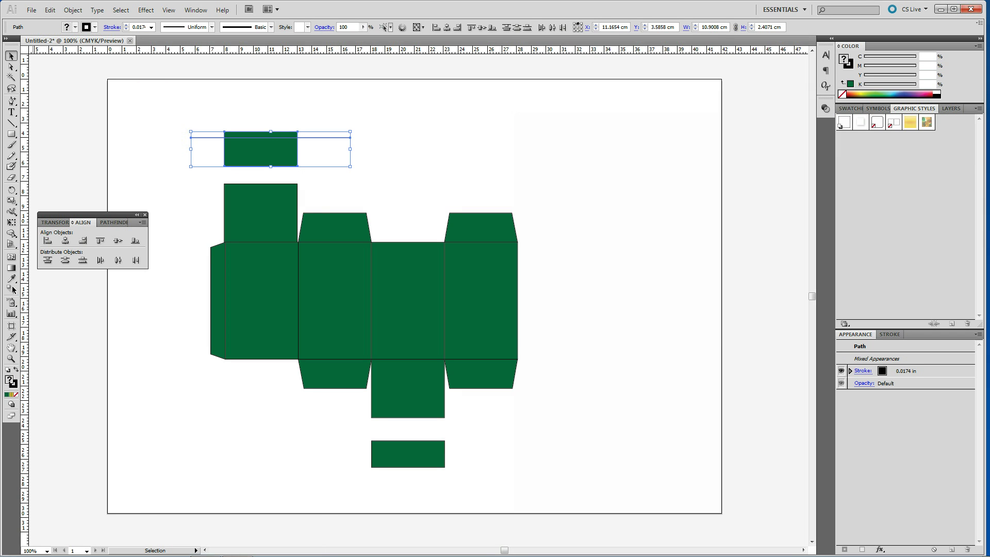
{"action": "left_click", "coordinate": [100, 241]}
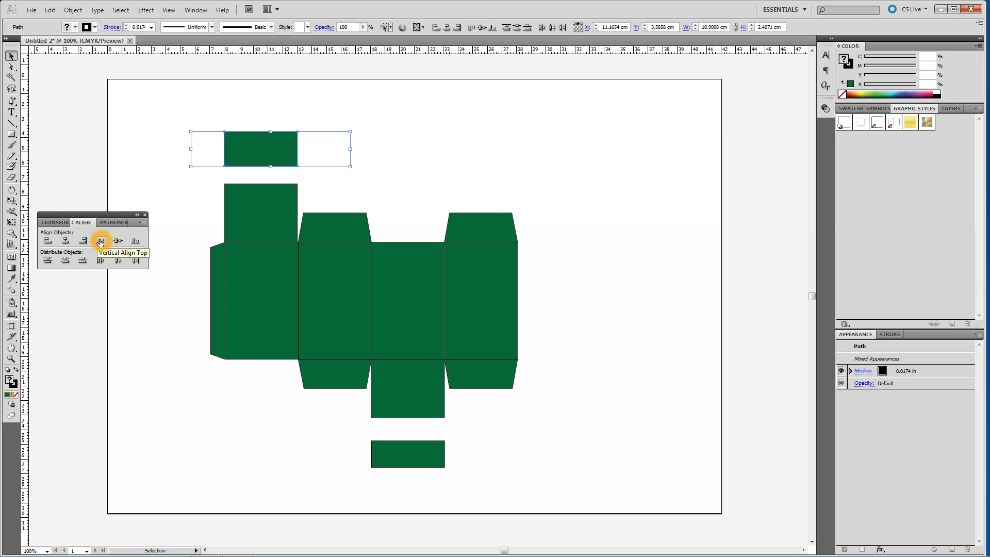
{"action": "left_click", "coordinate": [117, 241]}
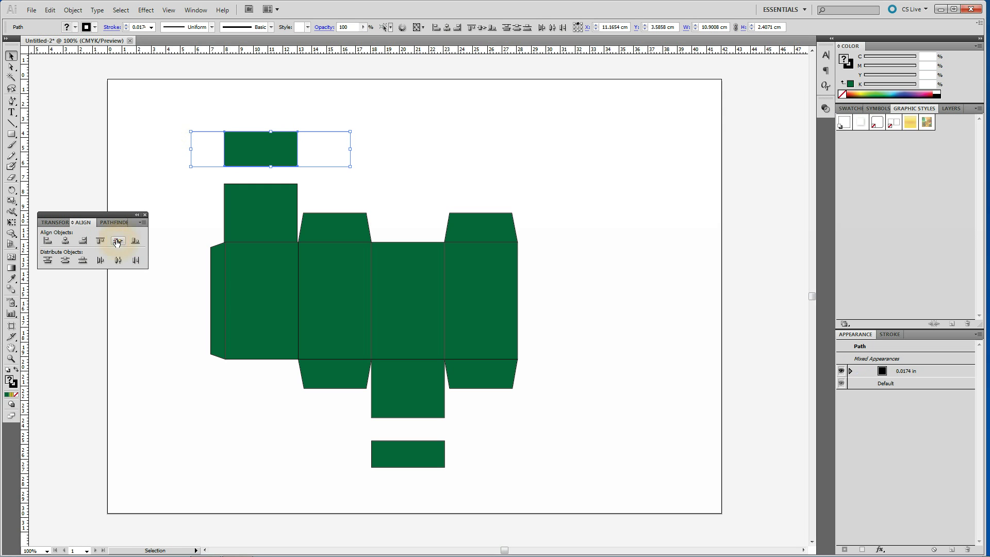
{"action": "left_click", "coordinate": [117, 242]}
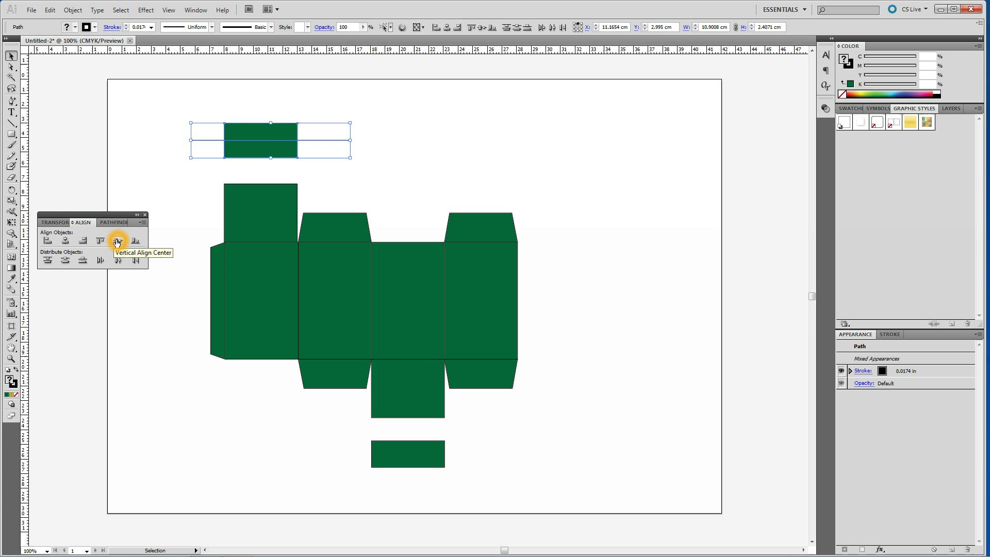
{"action": "left_click", "coordinate": [112, 222]}
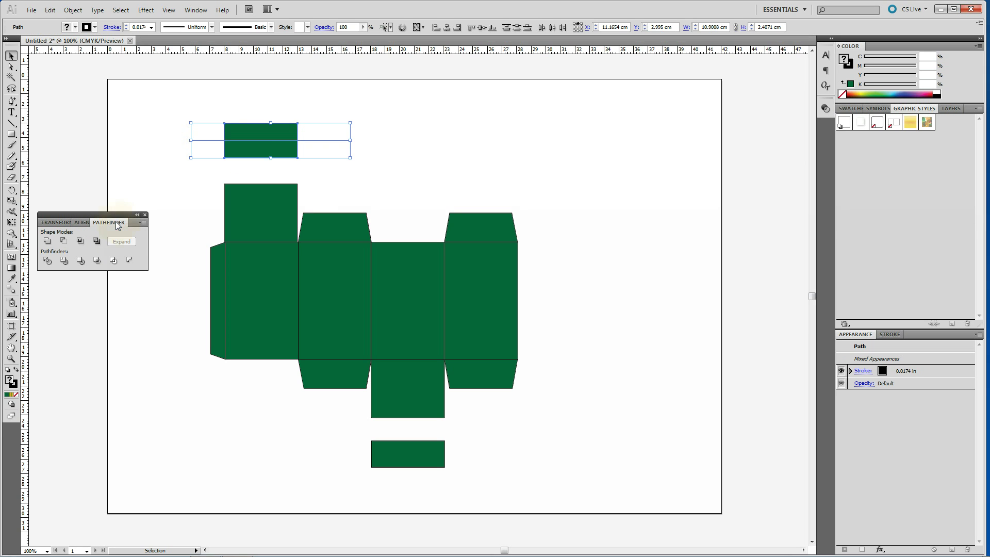
Divide the flap along the line with Pathfinder, ungroup the pieces, and select the upper half
{"action": "left_click", "coordinate": [47, 262]}
{"action": "left_click", "coordinate": [46, 263]}
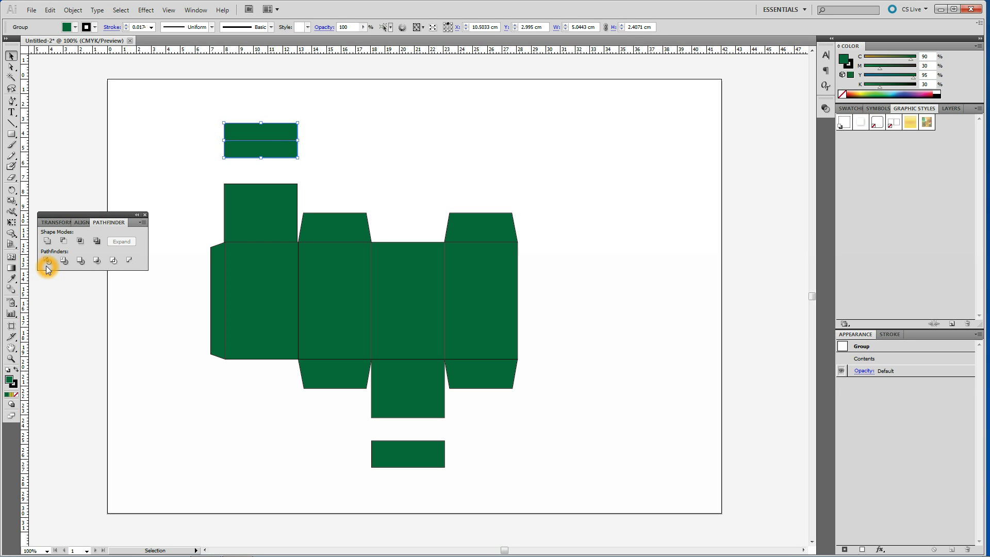
{"action": "right_click", "coordinate": [279, 133]}
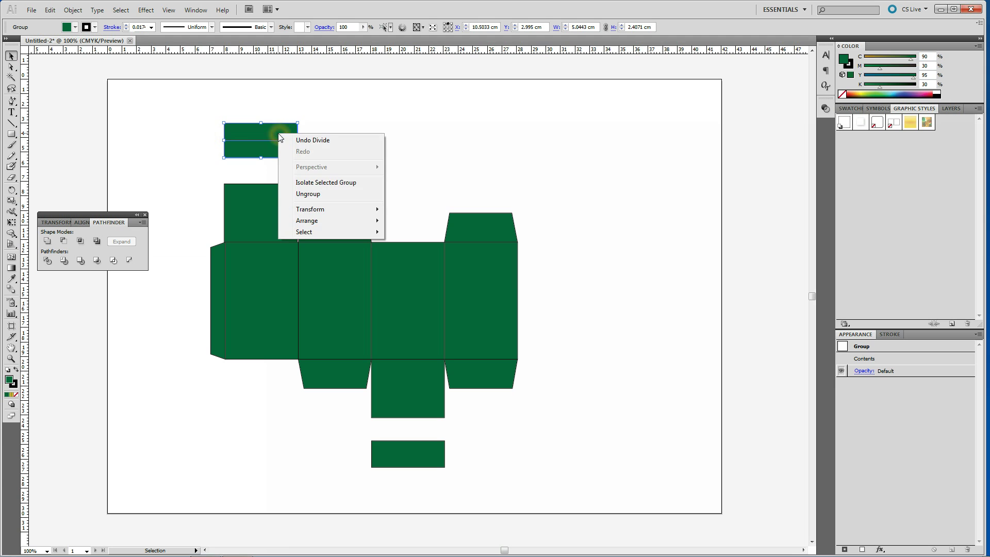
{"action": "left_click", "coordinate": [304, 195]}
{"action": "left_click", "coordinate": [549, 102]}
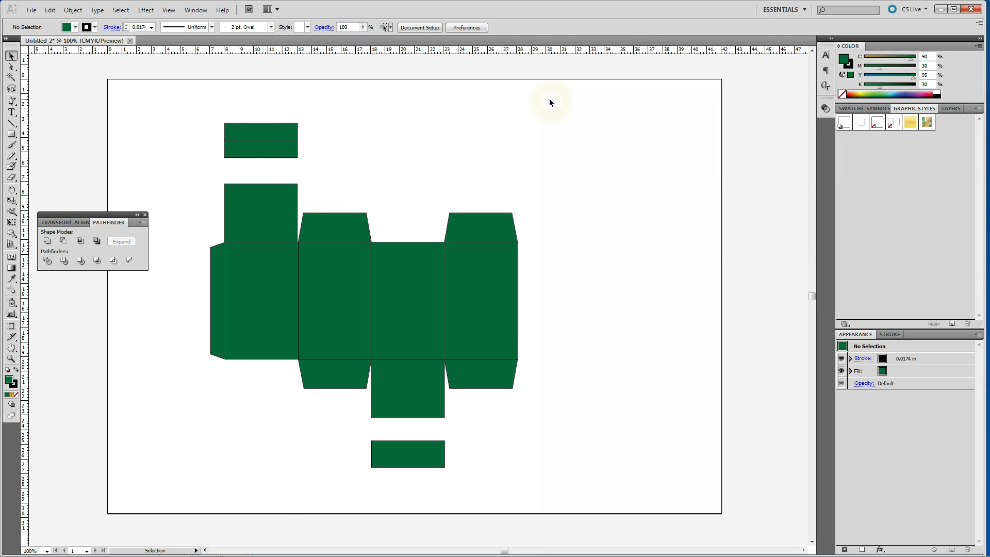
{"action": "left_click", "coordinate": [262, 135]}
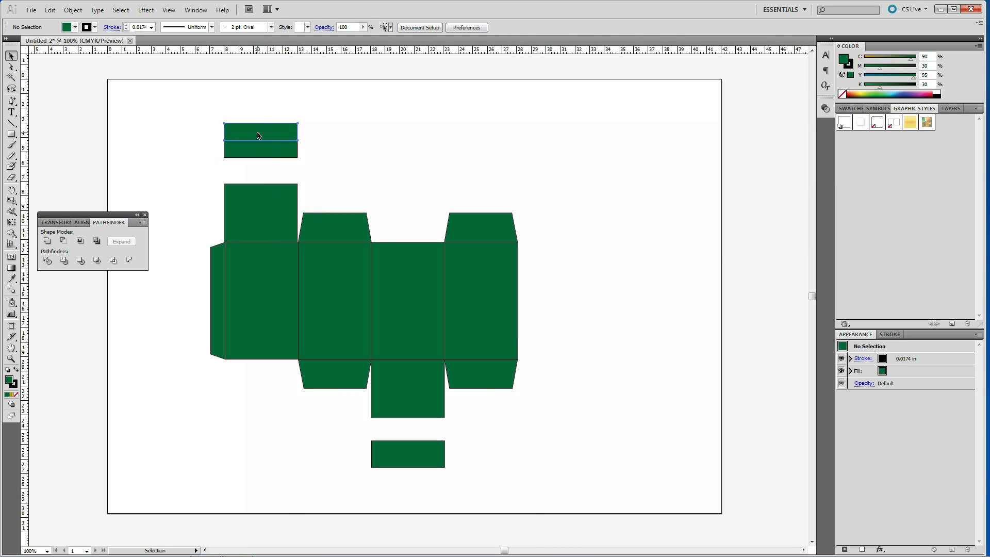
Apply a Rounded Rectangle effect with 0 extra width and height and 20 cm corner radius
{"action": "left_click", "coordinate": [147, 11]}
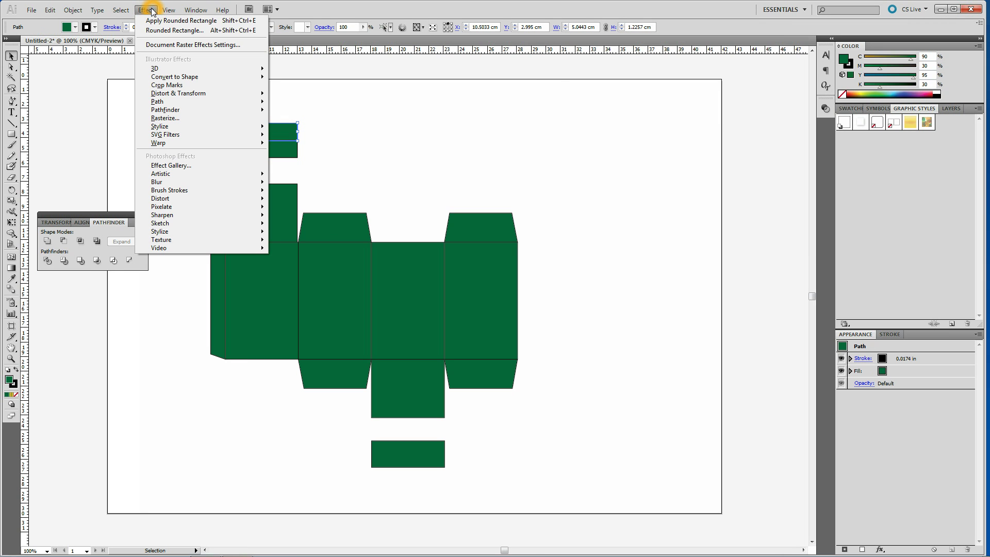
{"action": "left_click", "coordinate": [166, 77]}
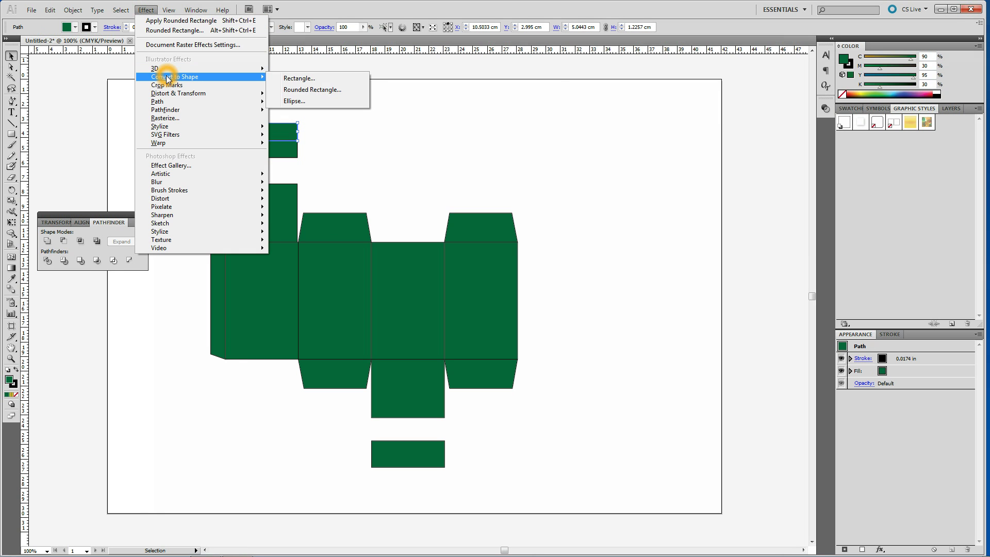
{"action": "left_click", "coordinate": [312, 90]}
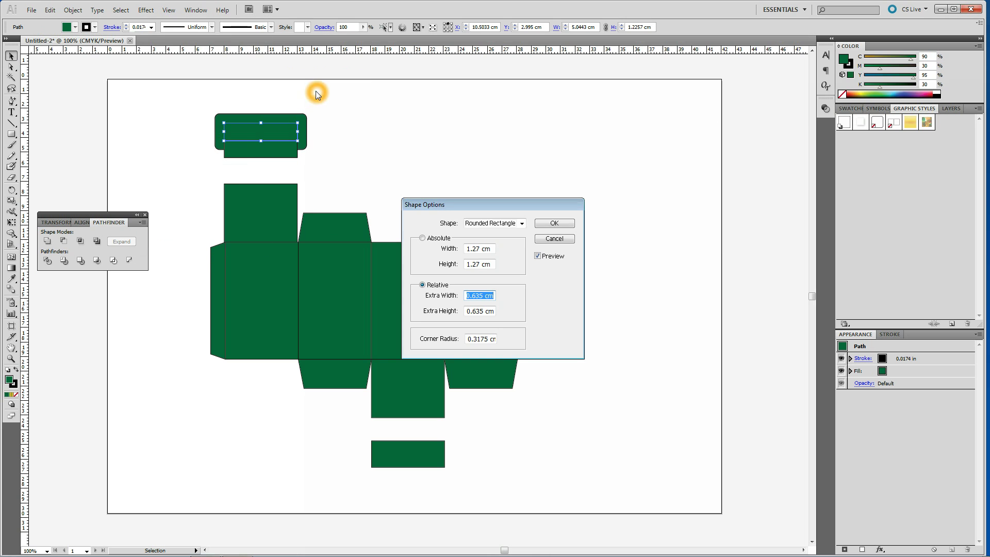
{"action": "type", "text": "0"}
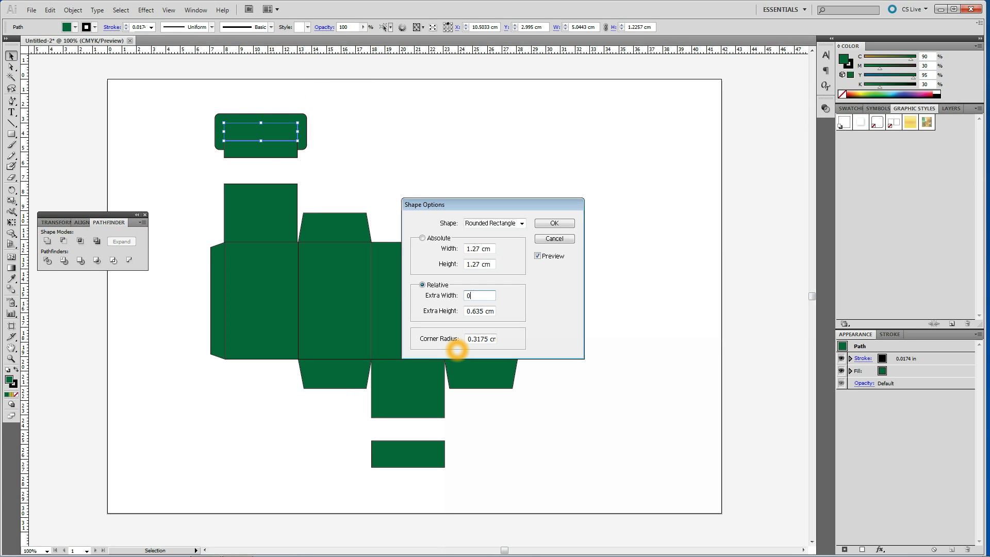
{"action": "key", "text": "Tab"}
{"action": "type", "text": "0"}
{"action": "key", "text": "Tab"}
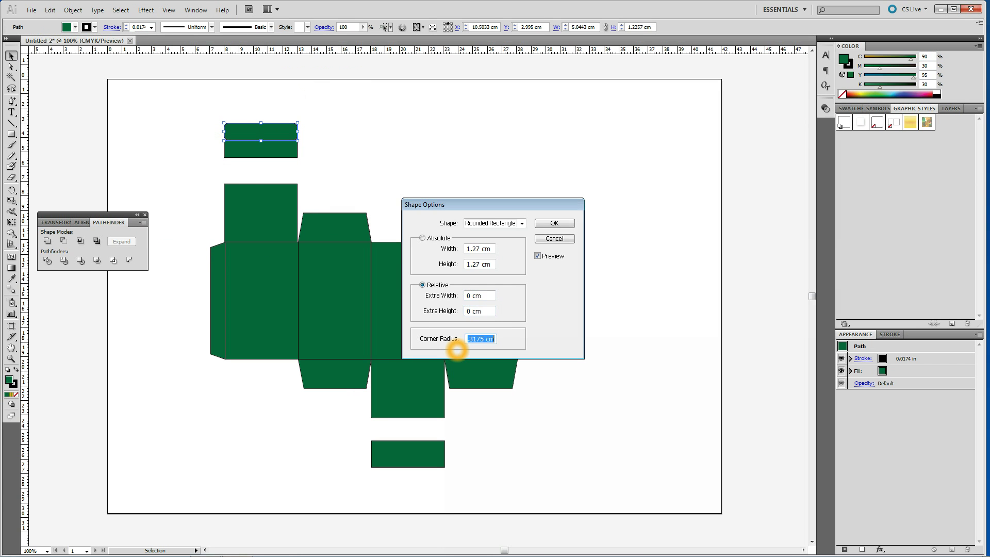
{"action": "type", "text": "20"}
{"action": "type", "text": " CM"}
{"action": "key", "text": "Tab"}
{"action": "key", "text": "Return"}
Nudge the lower half up with the arrow keys so it overlaps the rounded upper half
{"action": "left_click", "coordinate": [275, 158]}
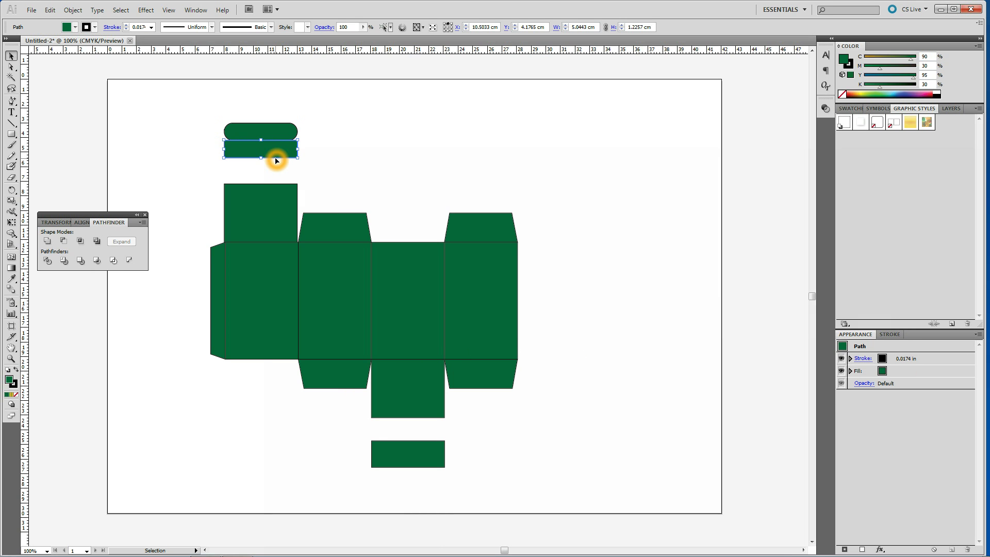
{"action": "key", "text": "Up"}
{"action": "key", "text": "Up"}
{"action": "key", "text": "Up"}
{"action": "key", "text": "Up"}
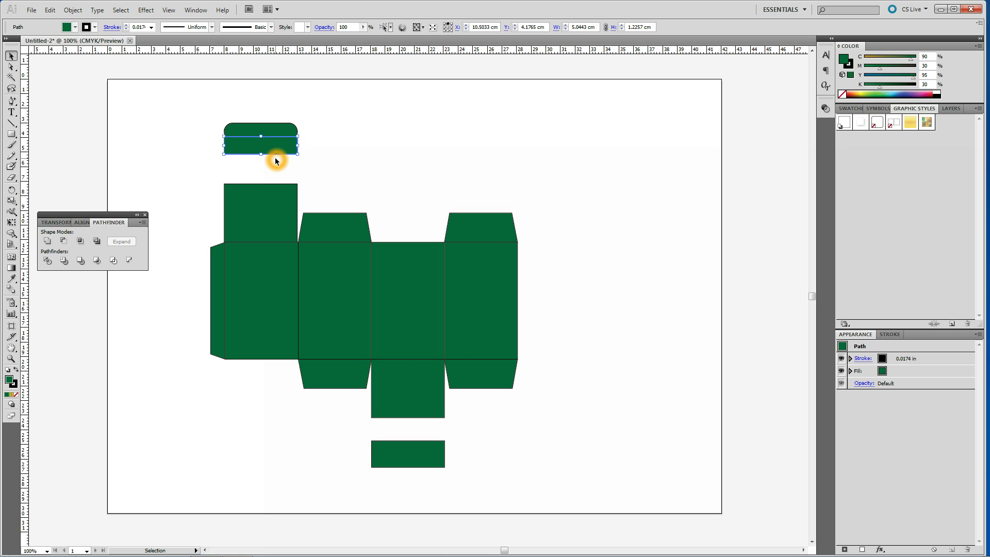
{"action": "key", "text": "Up"}
{"action": "key", "text": "Up"}
{"action": "key", "text": "Up"}
{"action": "key", "text": "Up"}
{"action": "key", "text": "Up"}
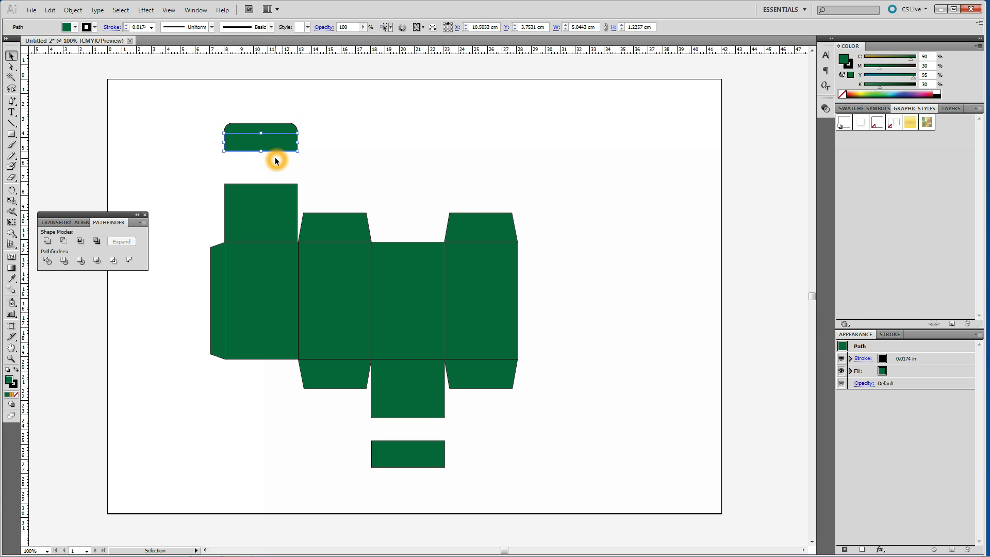
{"action": "left_click", "coordinate": [365, 153]}
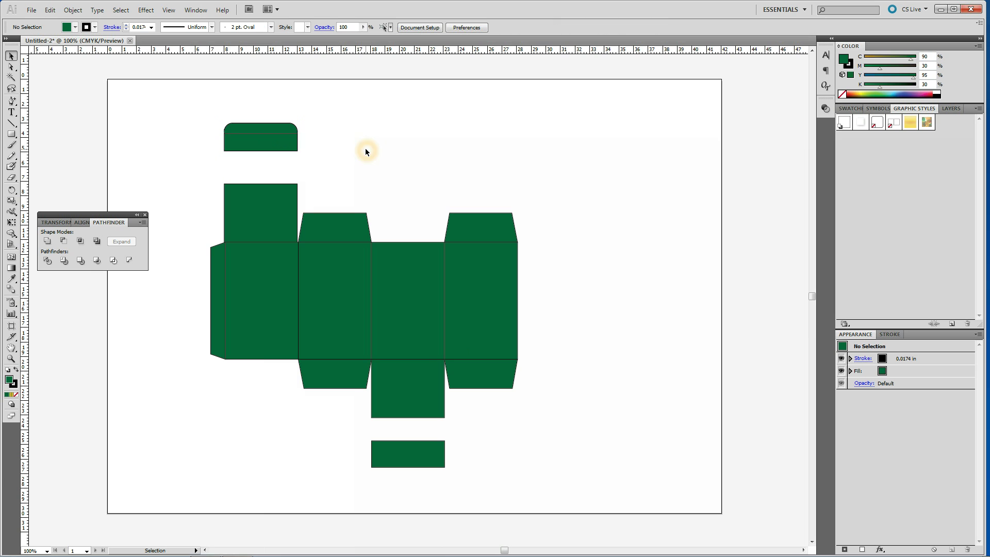
{"action": "left_click", "coordinate": [268, 127]}
Unite both flap halves with Pathfinder, expand the merged shape, and deselect it
{"action": "left_click", "coordinate": [273, 146]}
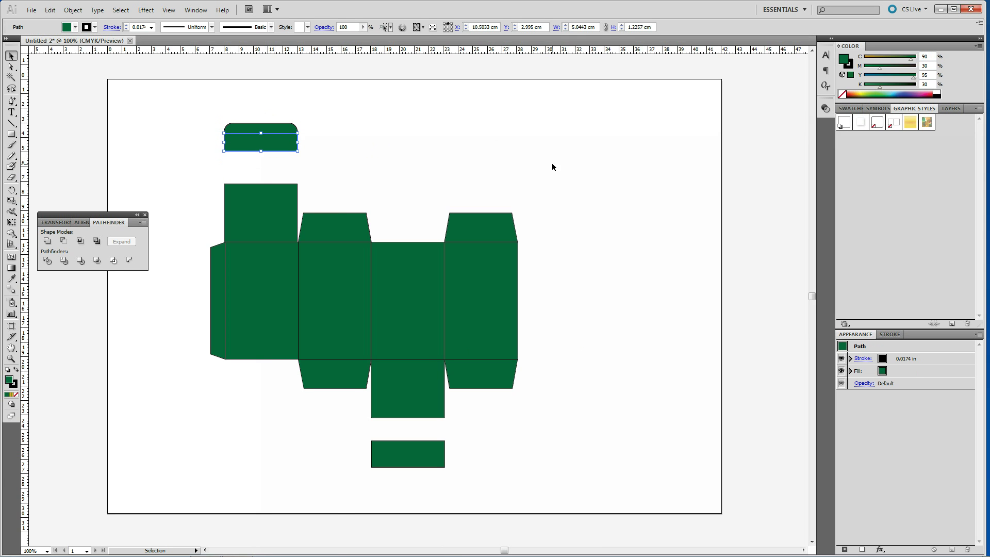
{"action": "left_click_drag", "start_coordinate": [199, 100], "coordinate": [307, 160]}
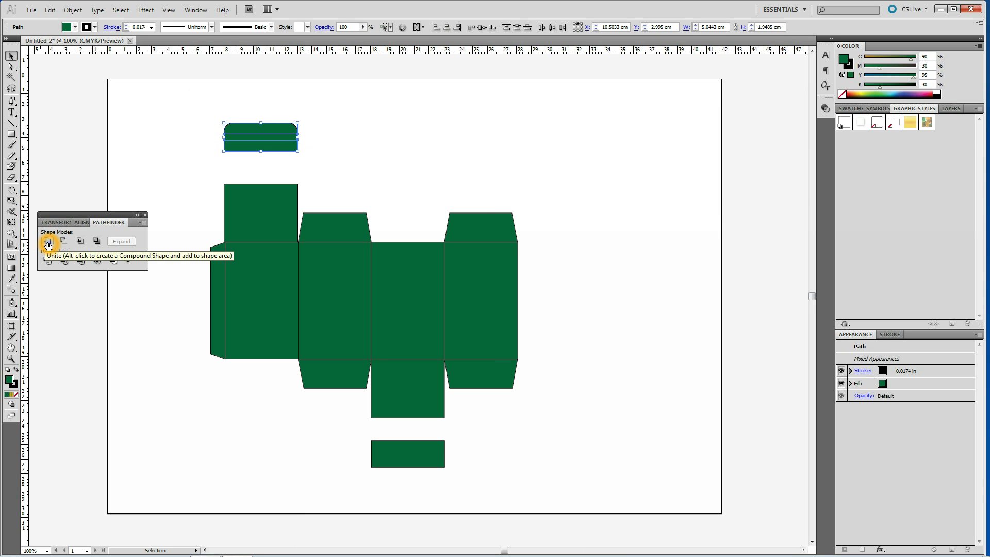
{"action": "left_click", "coordinate": [48, 242], "text": "alt"}
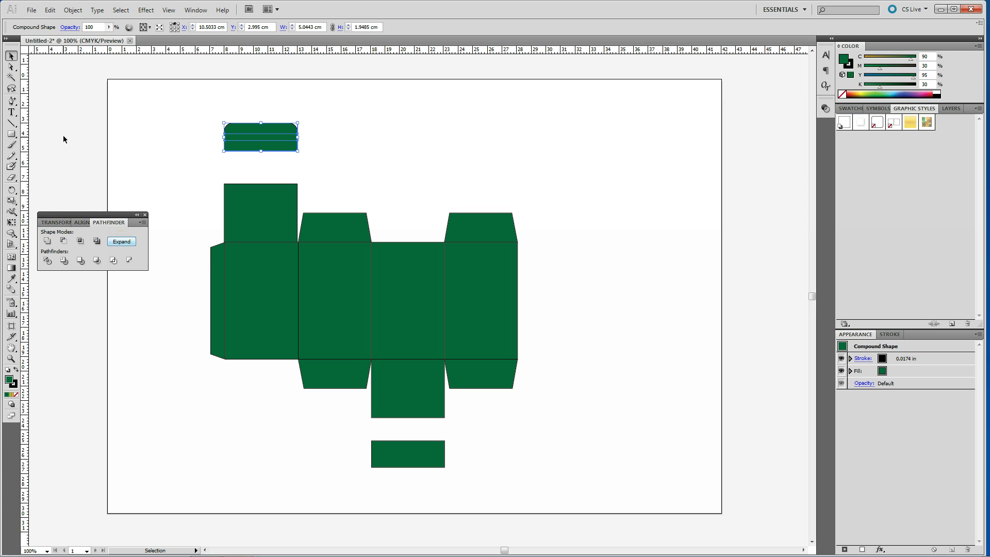
{"action": "left_click", "coordinate": [122, 244]}
{"action": "left_click", "coordinate": [466, 140]}
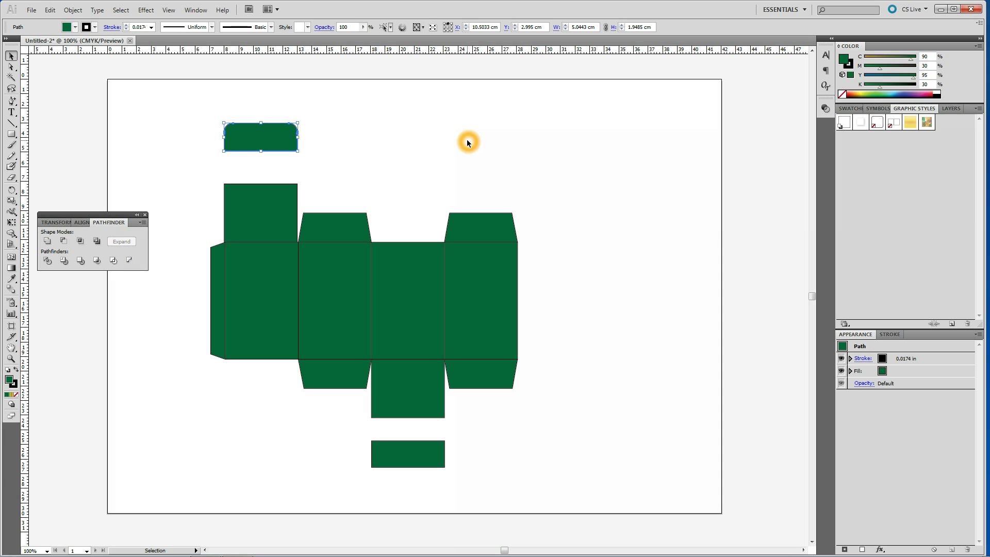